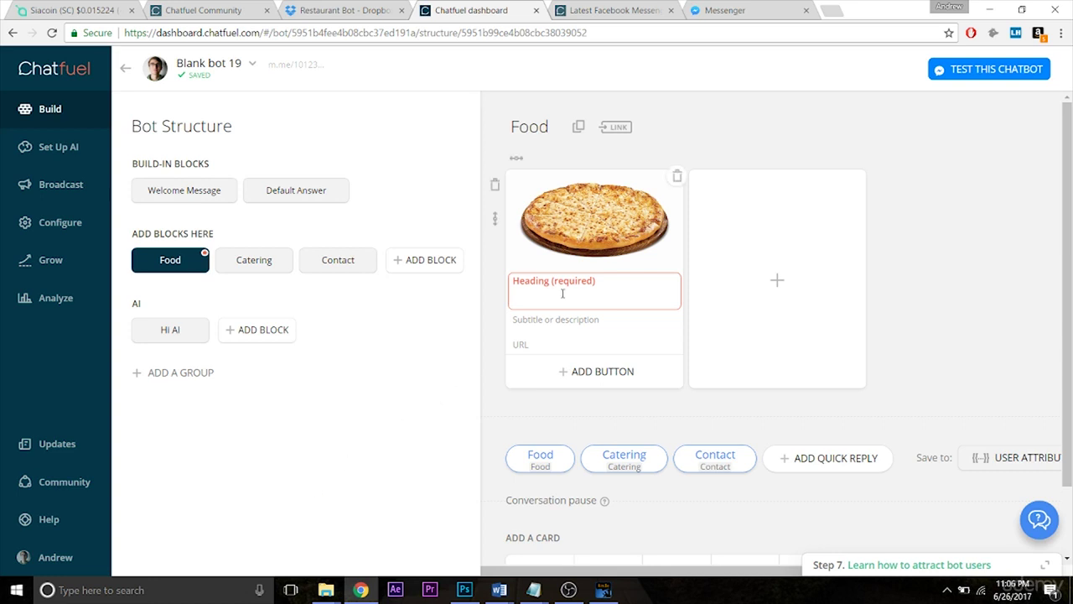
Place the cursor in the pizza gallery card's Heading (required) field
click(592, 288)
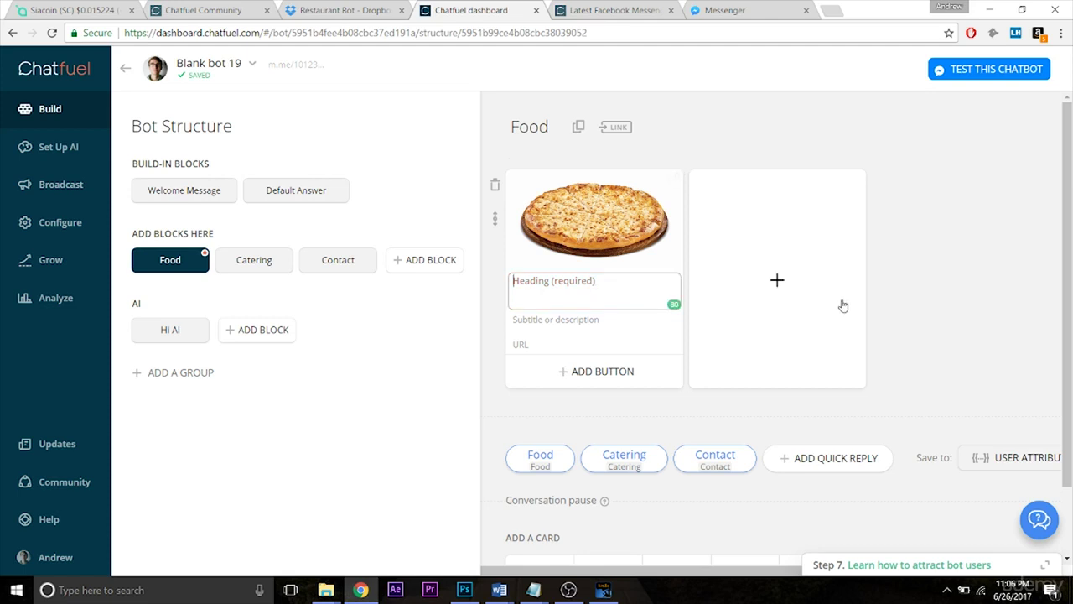
Title the gallery card 'Pizza', then add and delete an empty second card
text(Pizza)
click(945, 311)
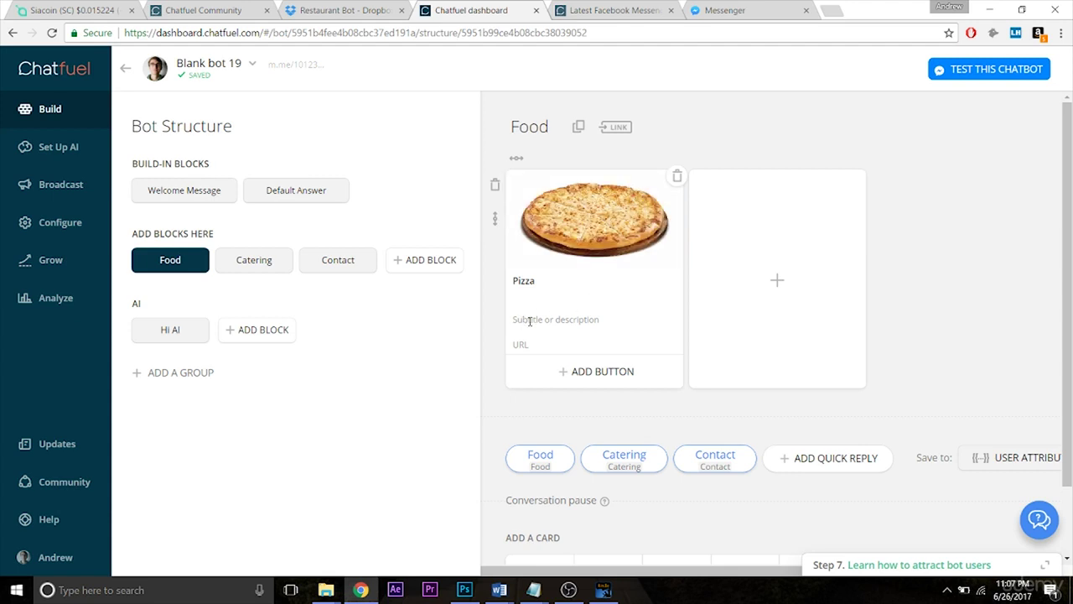
click(830, 300)
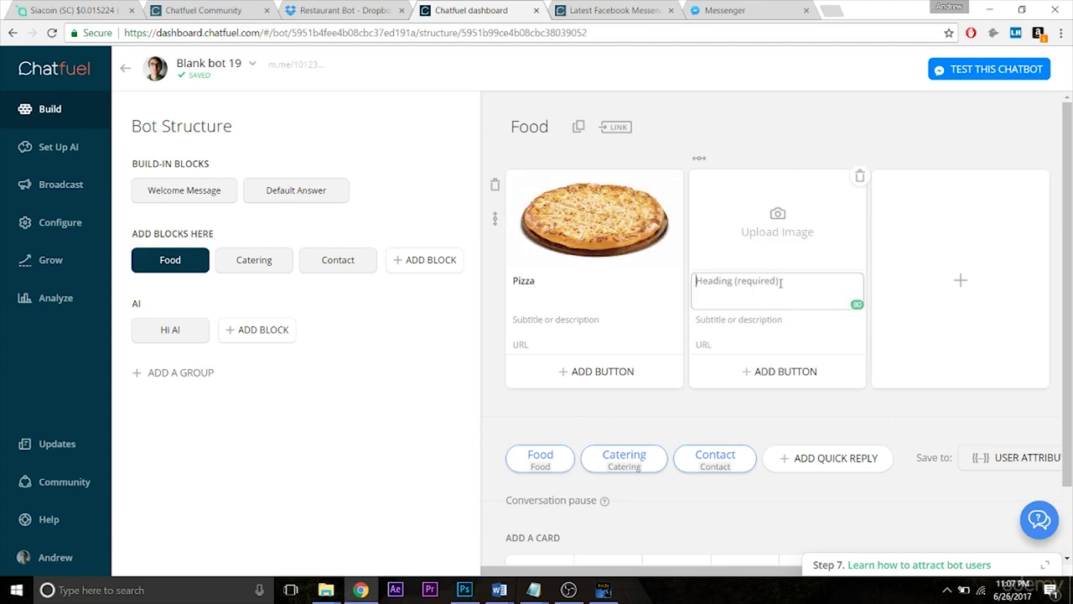
click(860, 177)
click(618, 343)
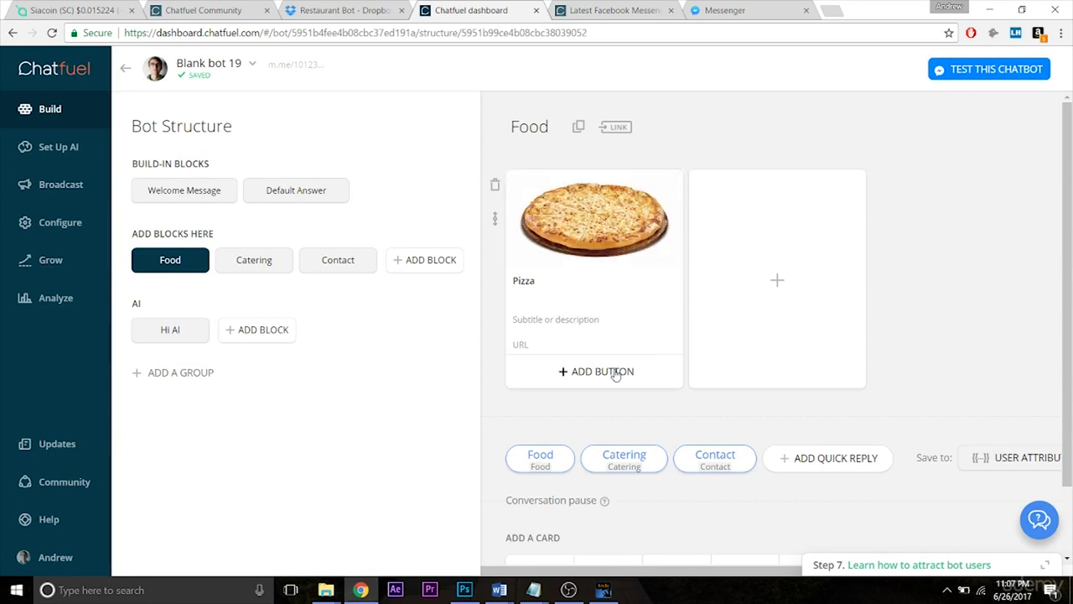
Add a Buy button priced at $15.00 to the Pizza card, leaving no tax line
click(547, 377)
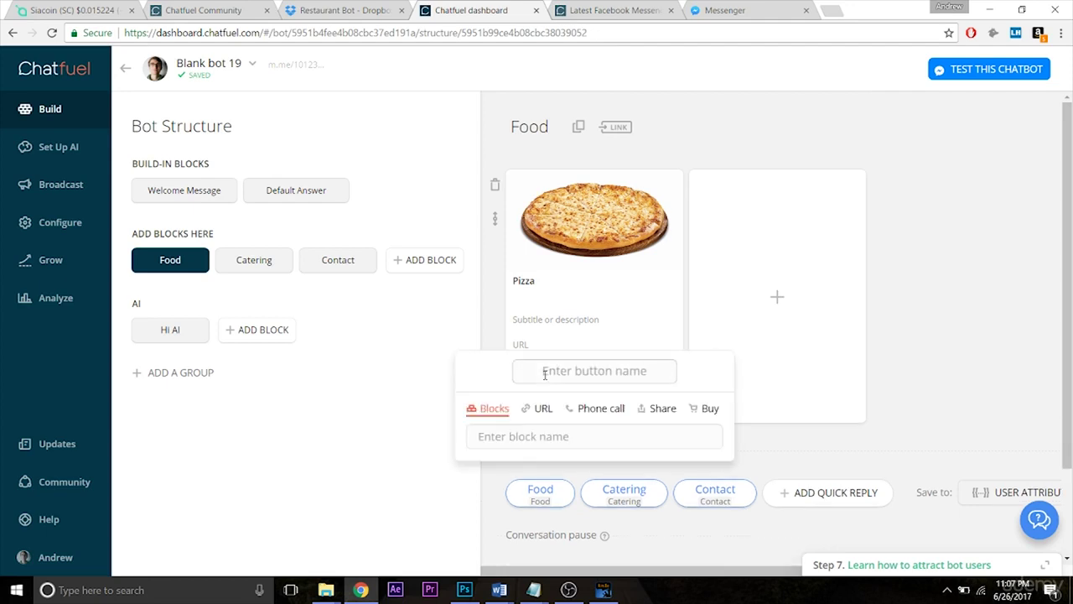
click(709, 411)
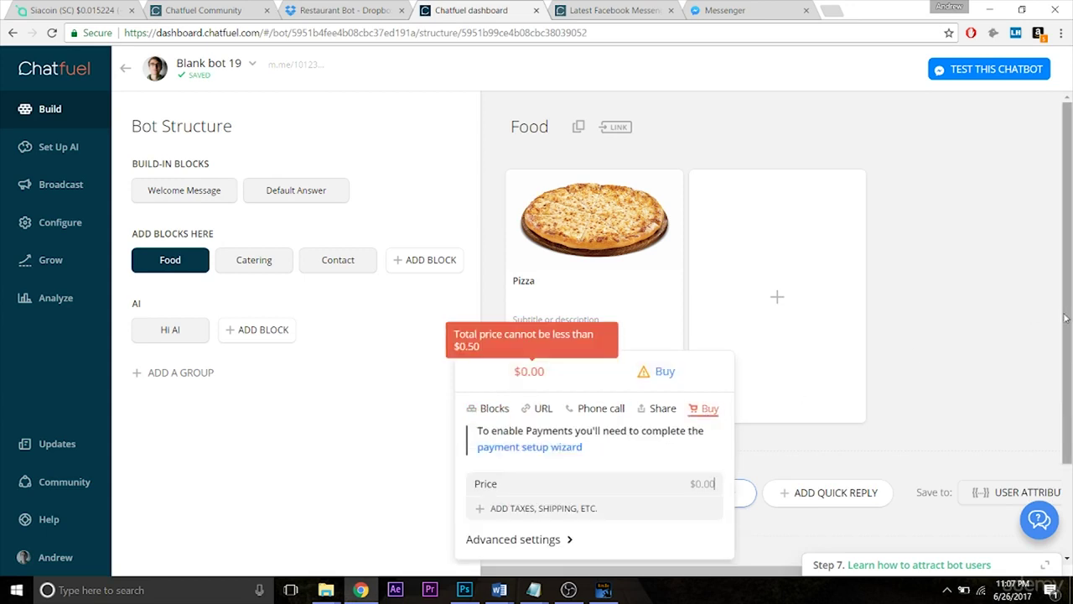
scroll(1065, 318, down, 2)
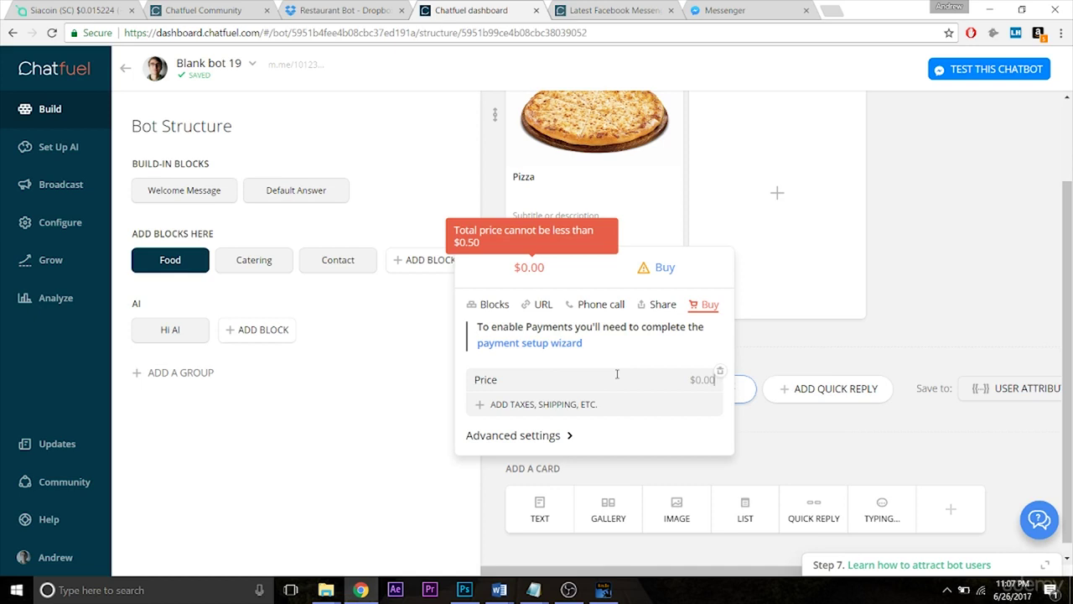
text(0.15)
text(00)
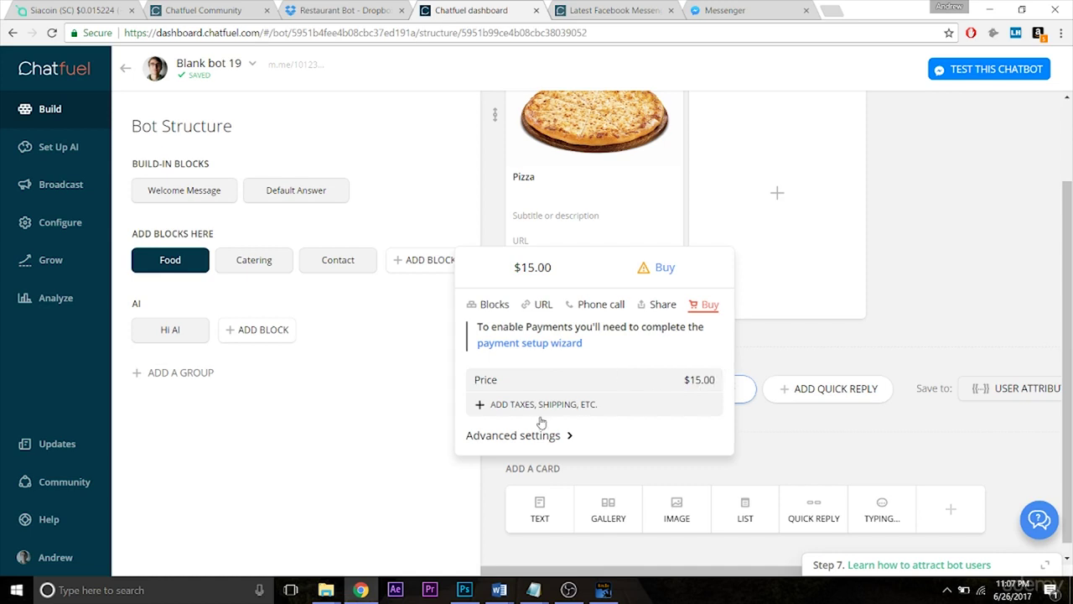
click(496, 410)
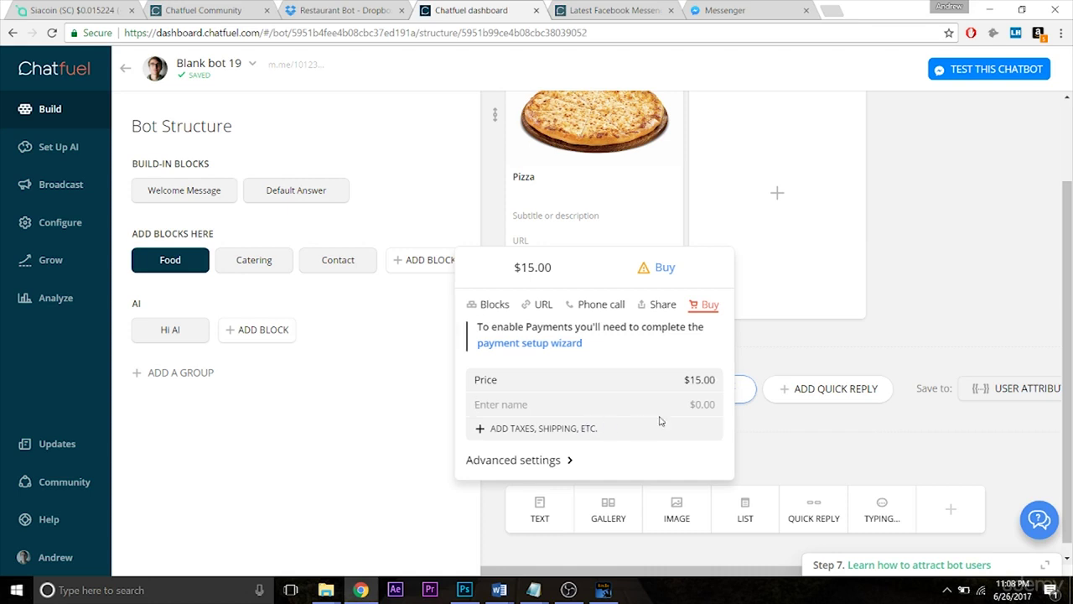
click(719, 404)
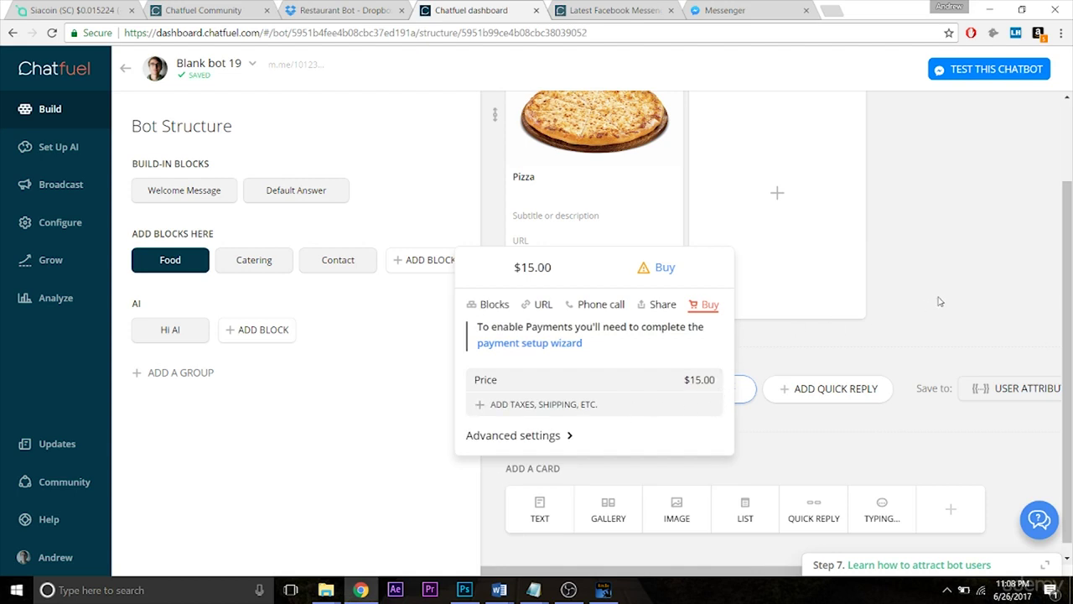
click(972, 305)
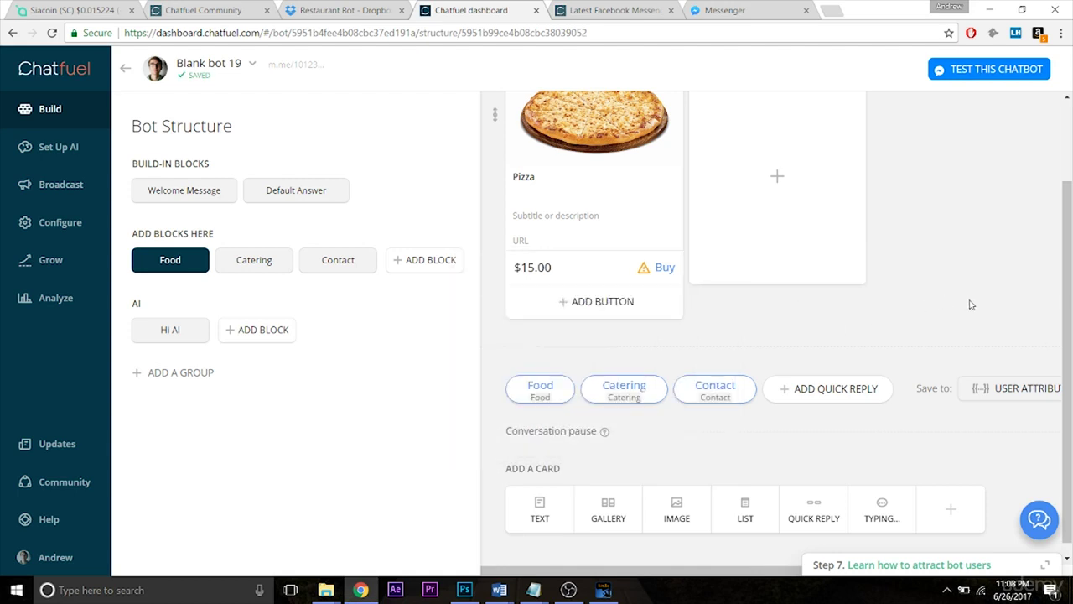
From the top of the Food block, launch TEST THIS CHATBOT to send the bot to Messenger
scroll(1067, 335, up, 2)
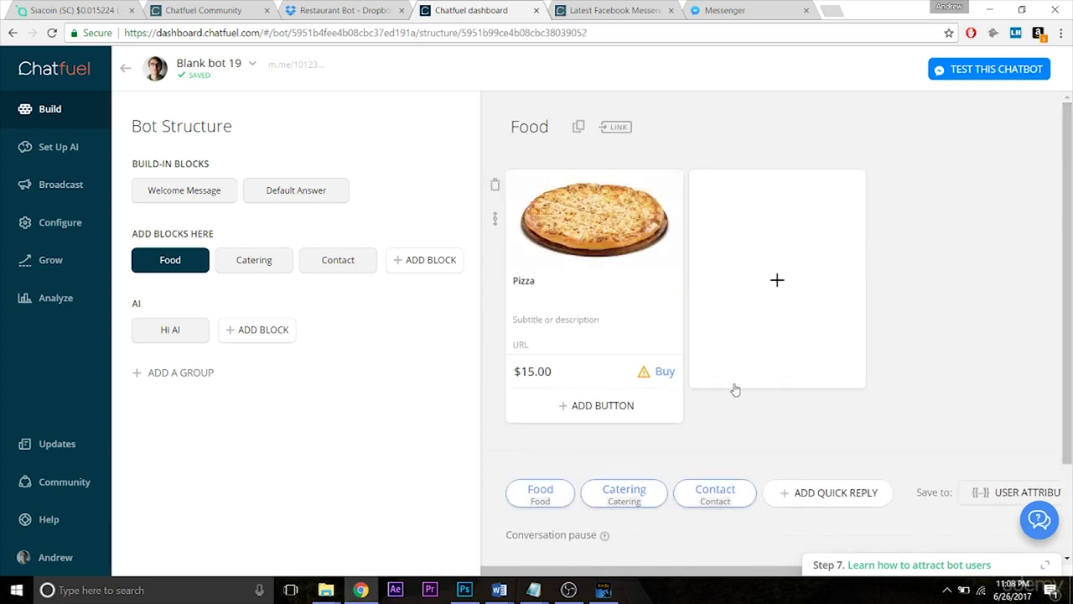
mouse_move(645, 383)
click(968, 73)
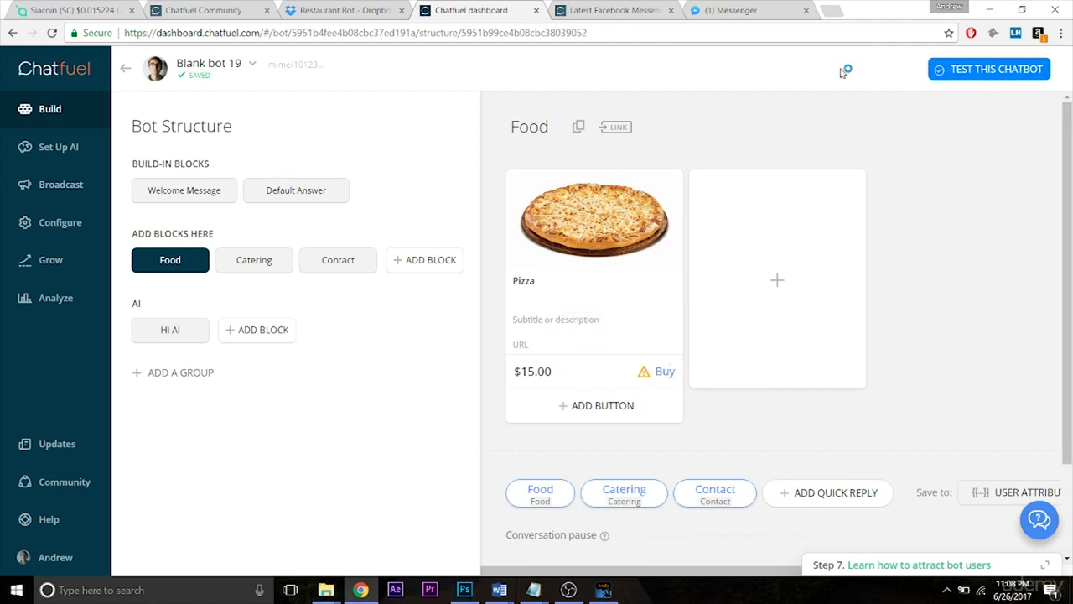
In the Messenger test chat, choose Food and try buying the $15.00 Pizza, then view the community forum
click(759, 18)
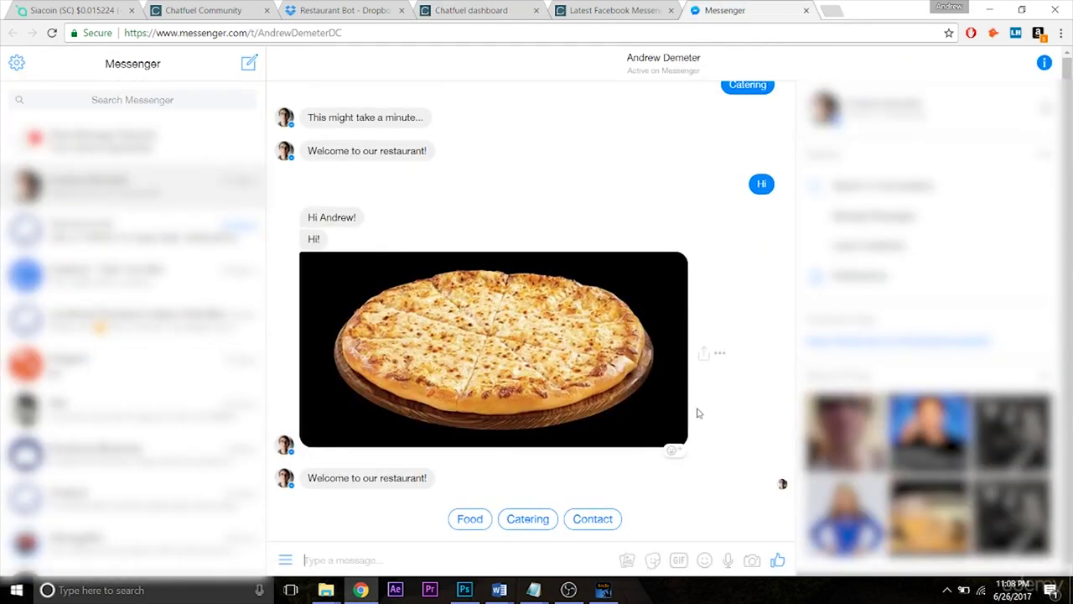
click(466, 518)
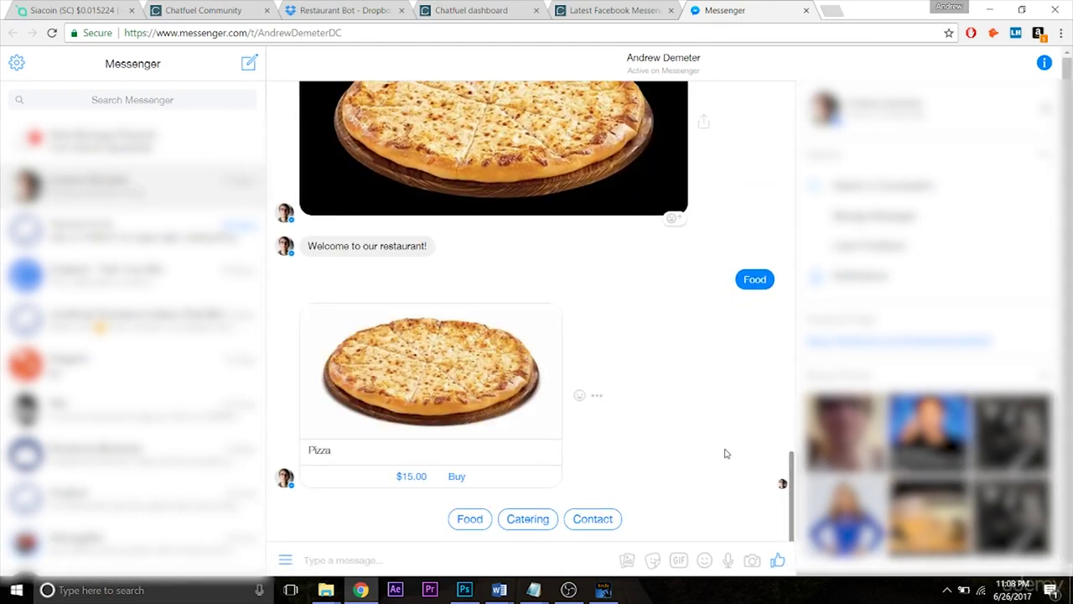
click(437, 484)
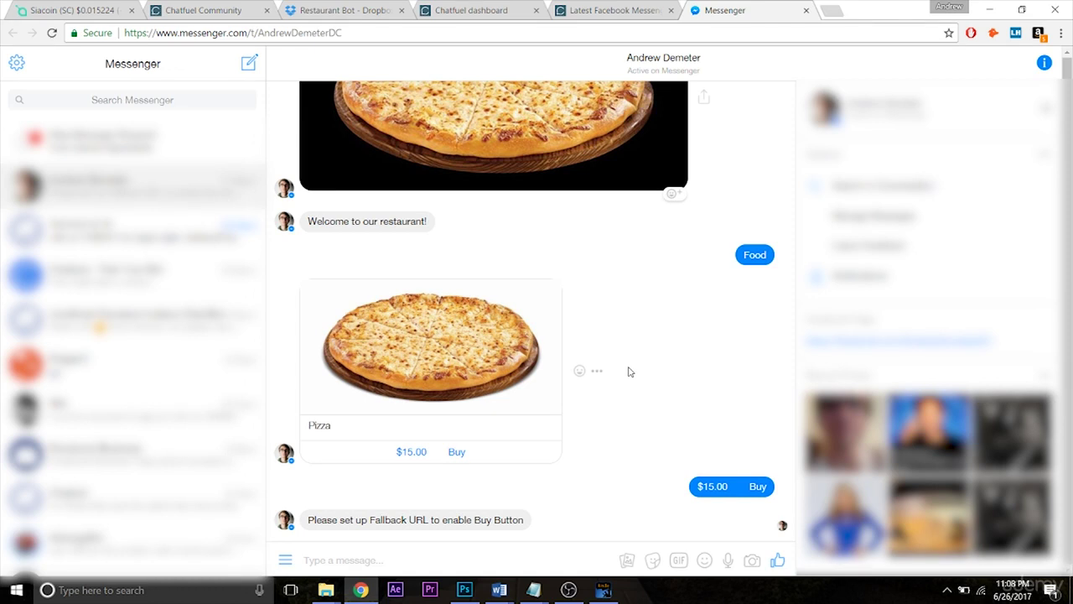
click(639, 11)
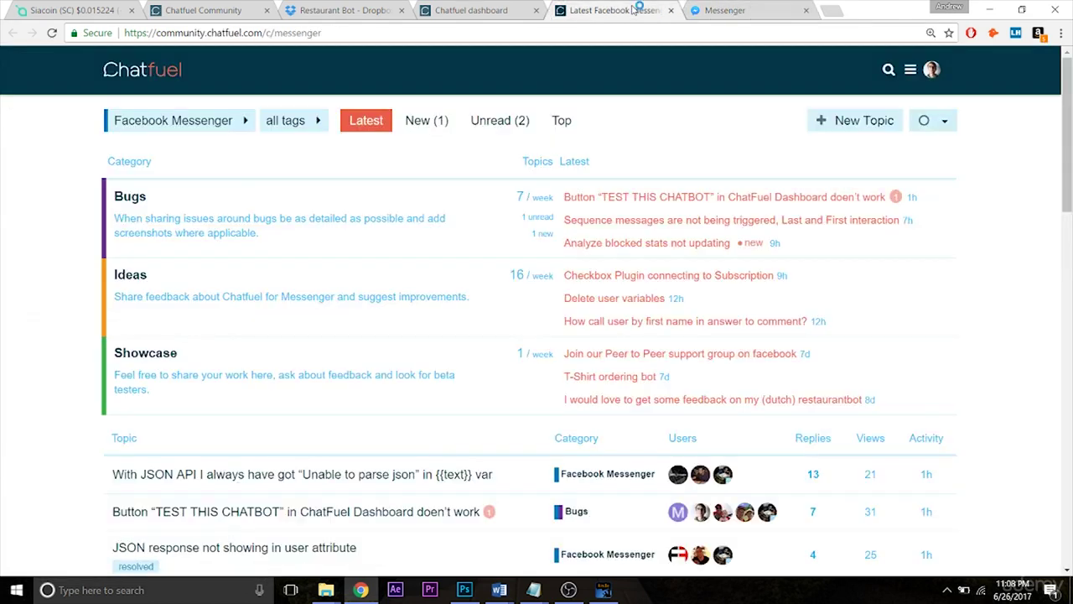
Return to the Chatfuel dashboard tab and move it after the Latest Facebook Messenger tab
click(726, 11)
click(457, 10)
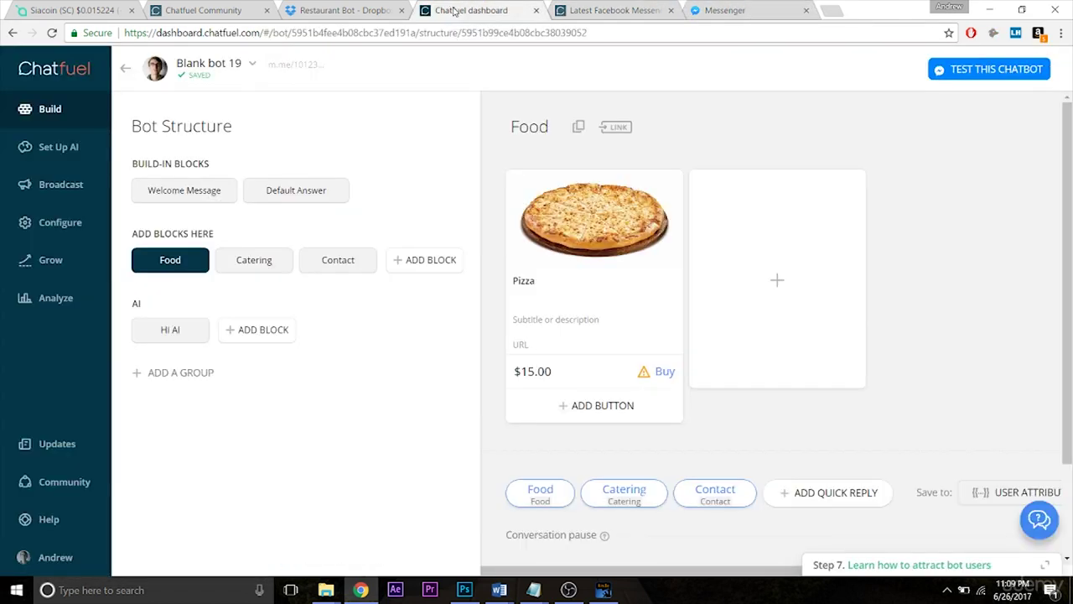
drag(454, 10, 589, 10)
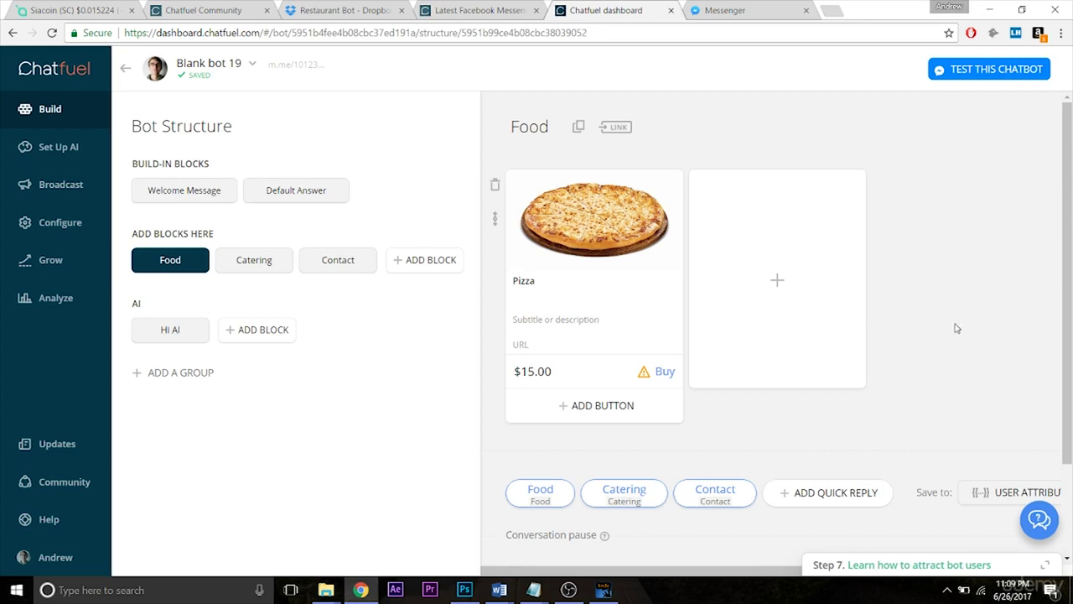
On the Configure page, scroll to the Payments card and run its setup wizard
click(65, 228)
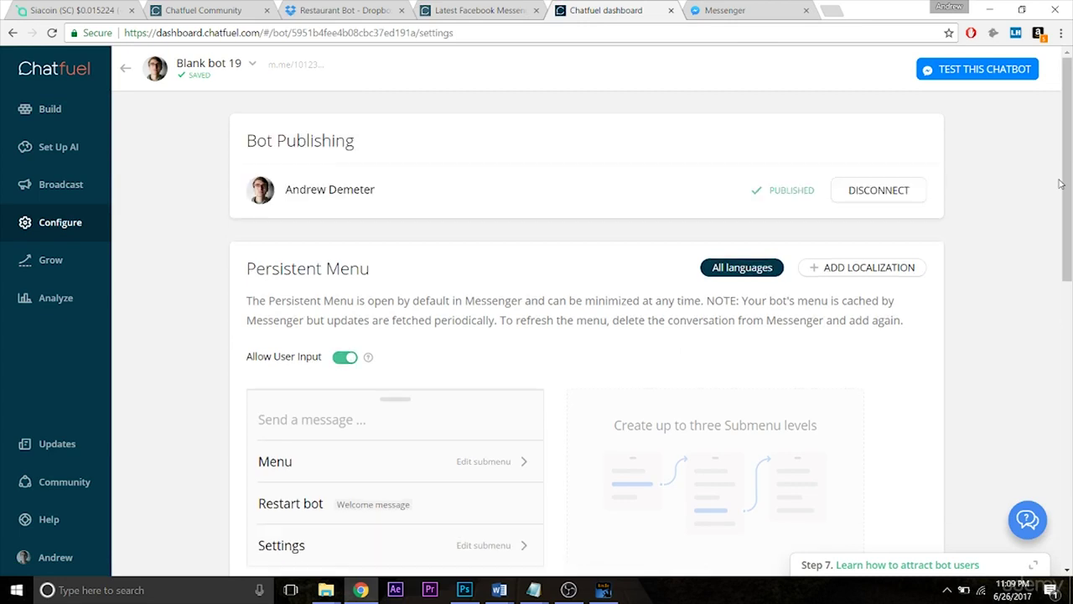
drag(1065, 176, 1071, 342)
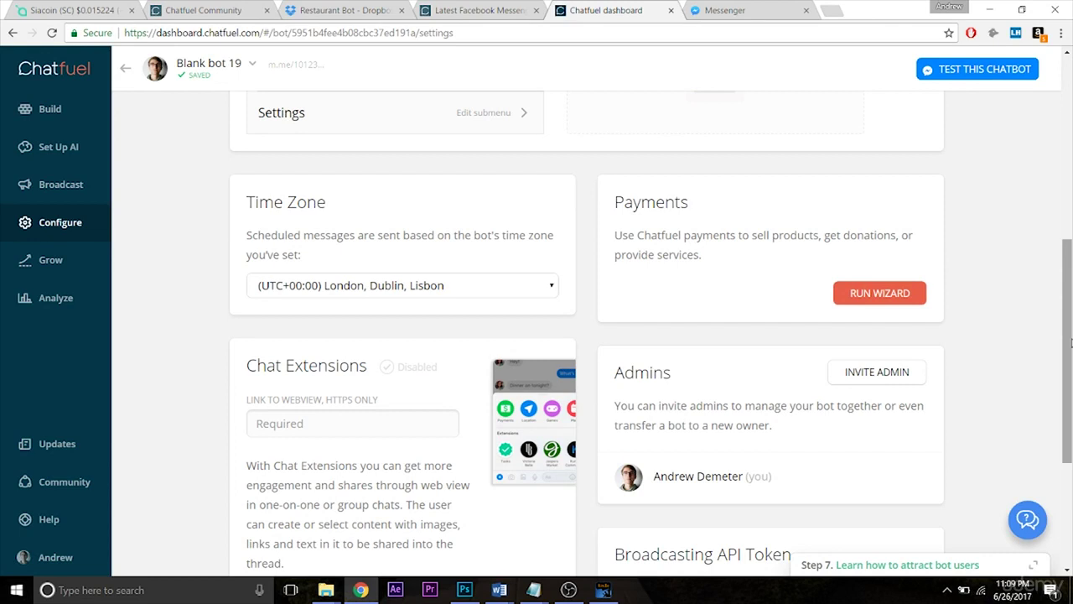
drag(1070, 342, 1069, 361)
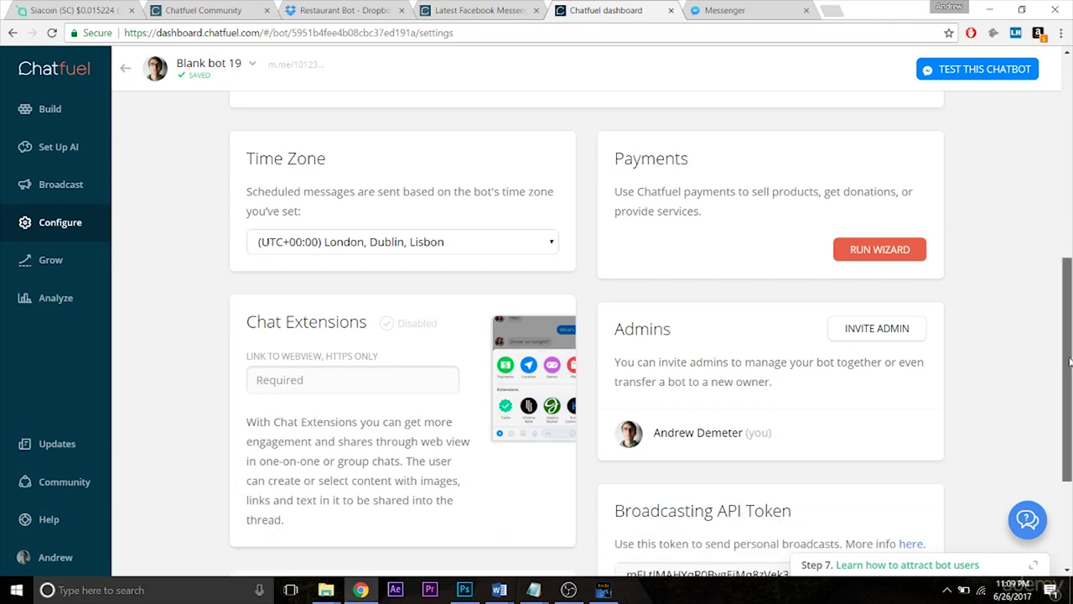
click(912, 249)
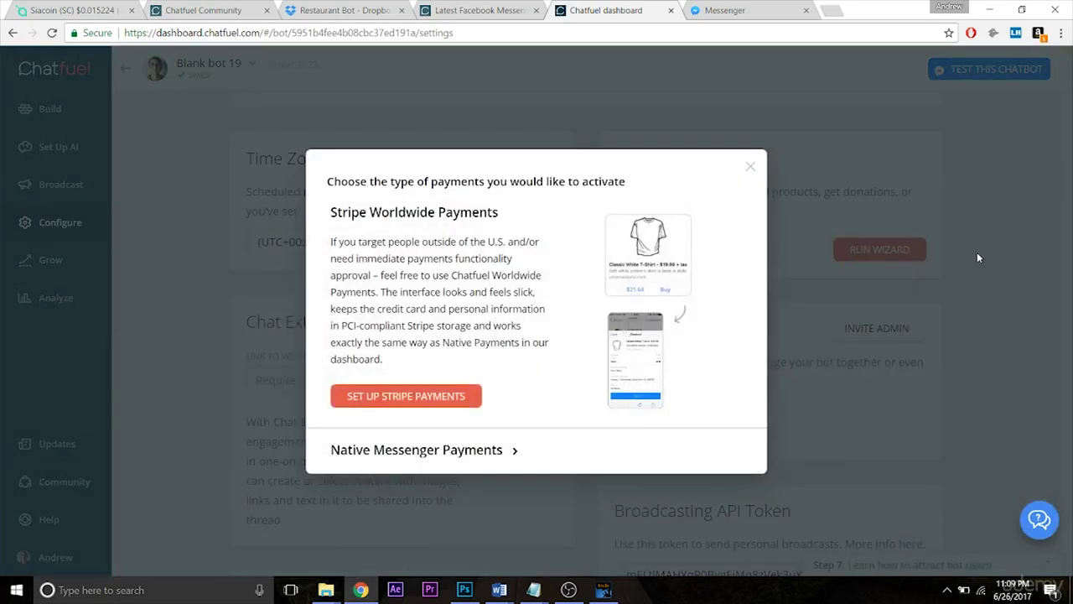
Review the Native Messenger Payments details, then choose to set up Stripe Worldwide Payments
click(515, 450)
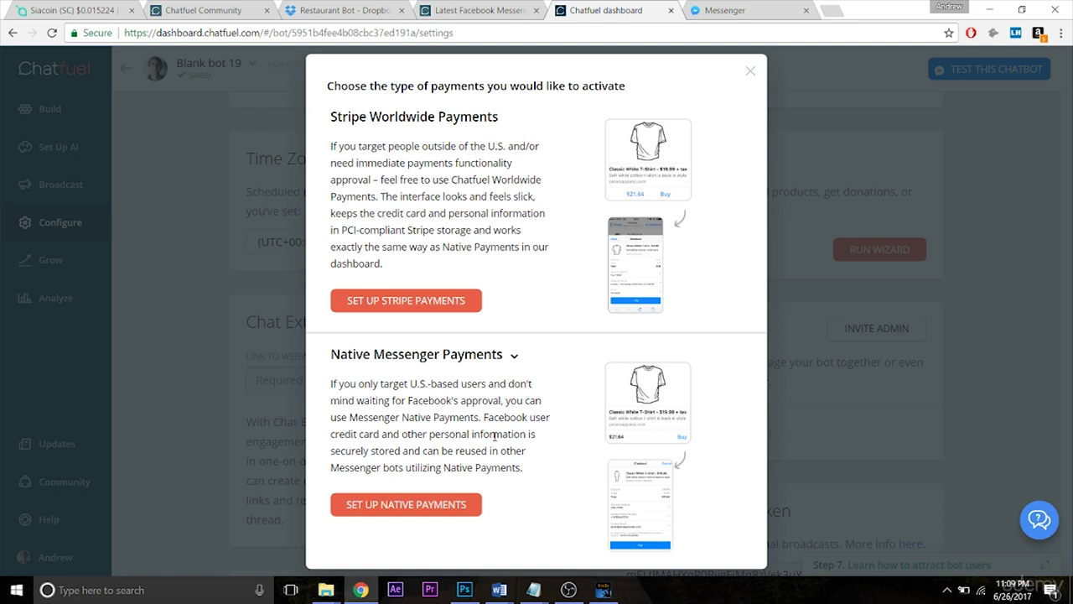
click(516, 359)
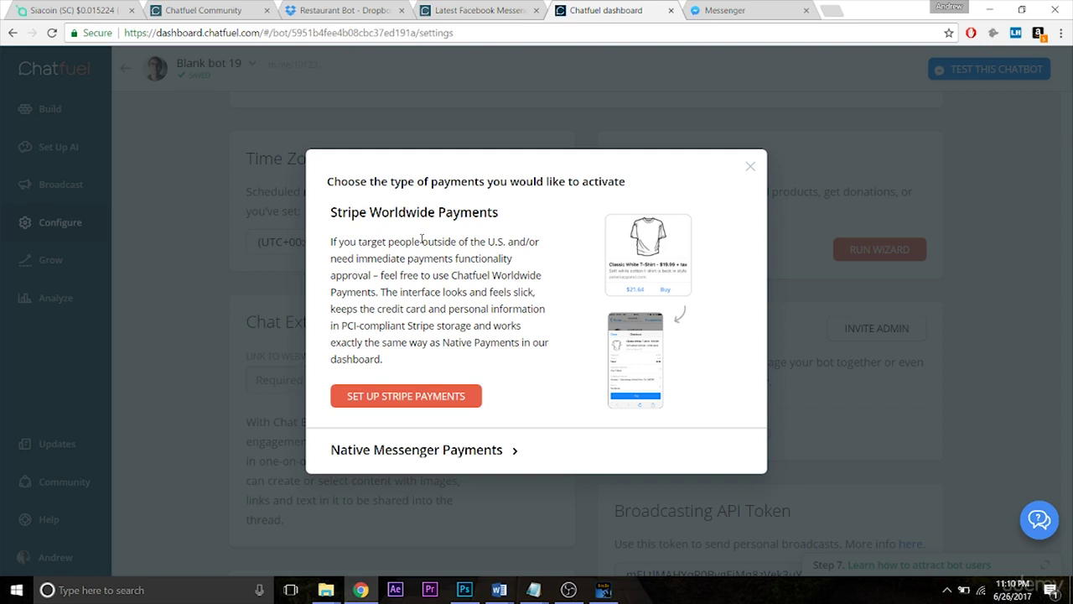
click(451, 403)
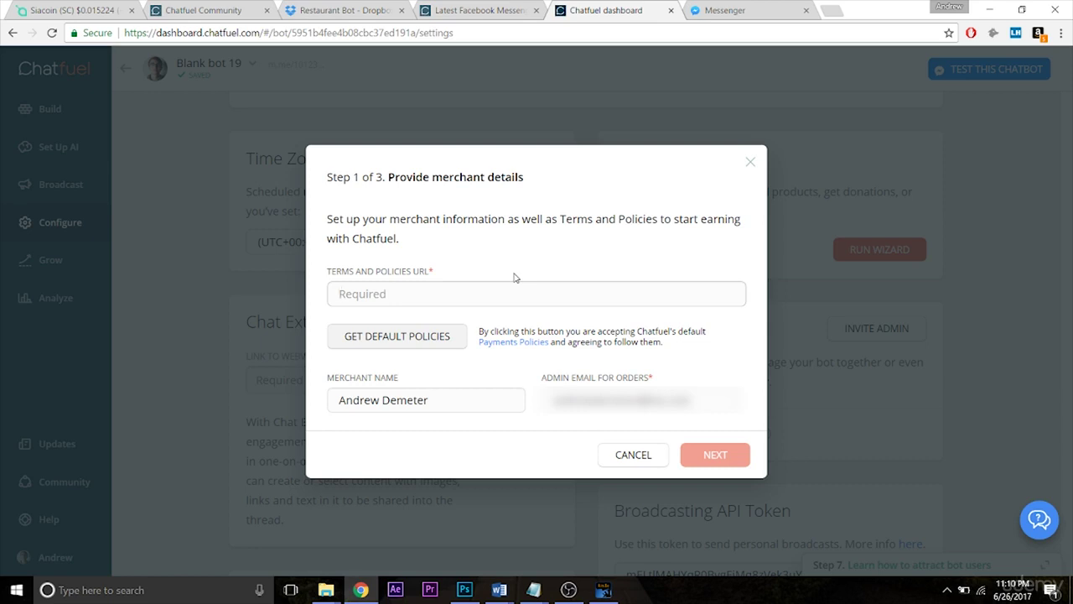
Fill the terms URL with Chatfuel's default policies and rename the merchant to 'Pizza Restaurant'
click(422, 337)
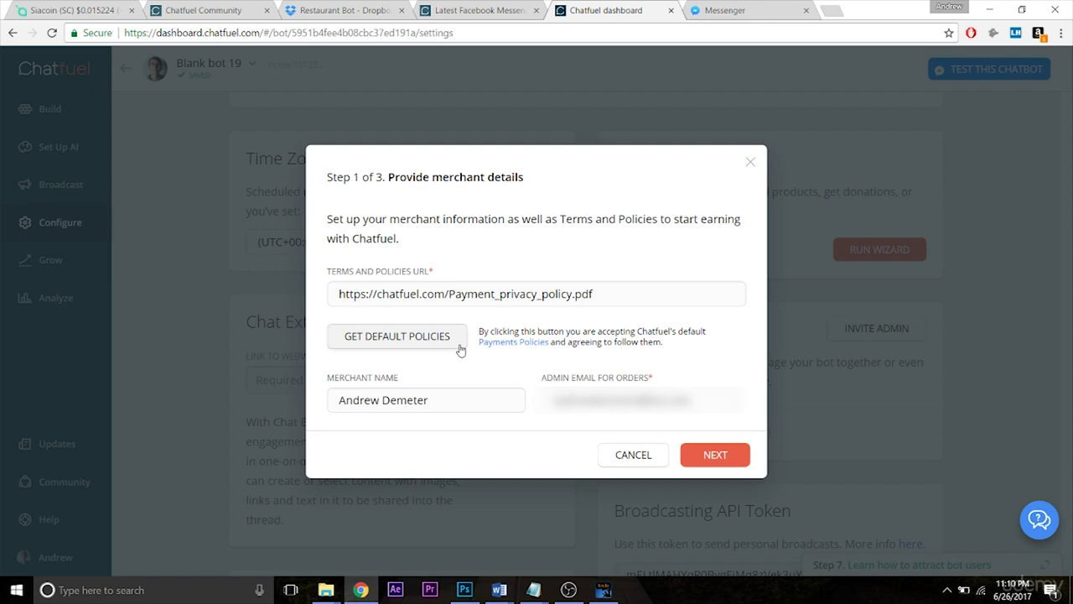
click(337, 401)
drag(429, 400, 341, 400)
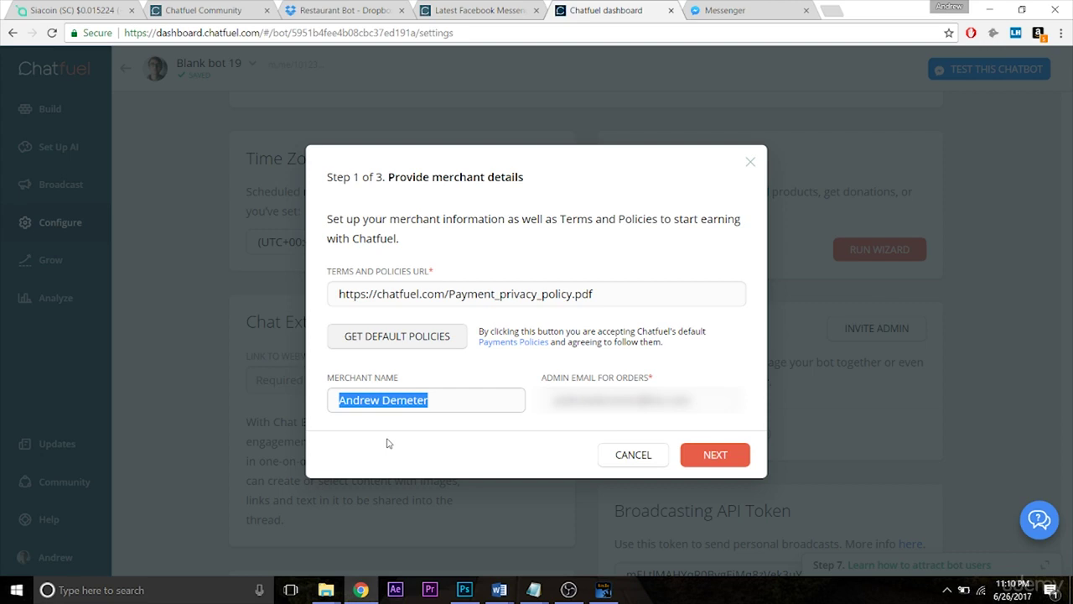
key(BackSpace)
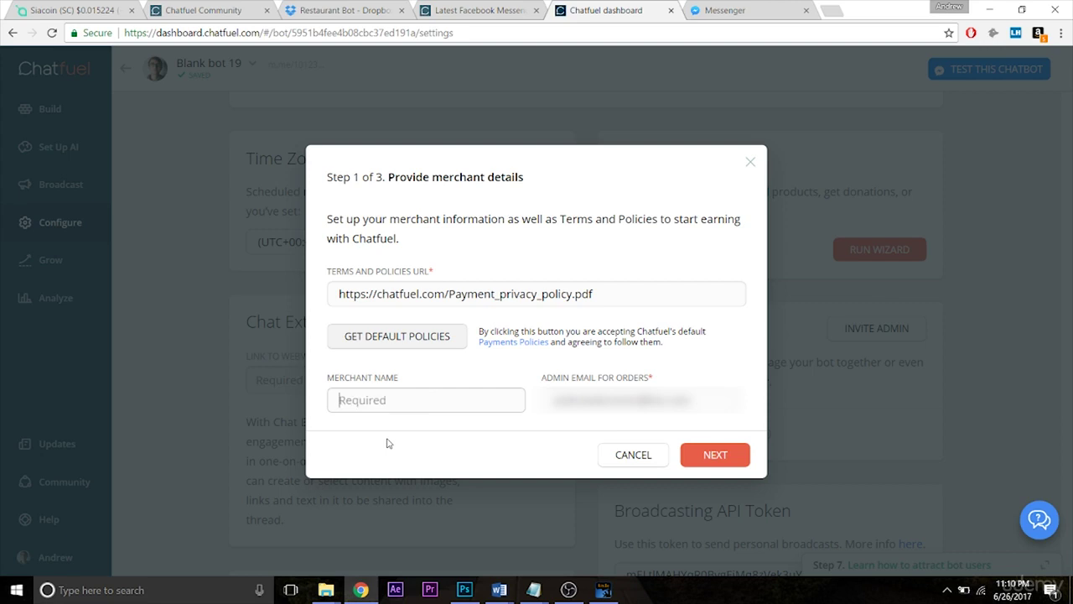
text(Pizza Restaurant)
Complete the Stripe wizard through NEXT and DONE, then start TEST THIS CHATBOT
click(712, 456)
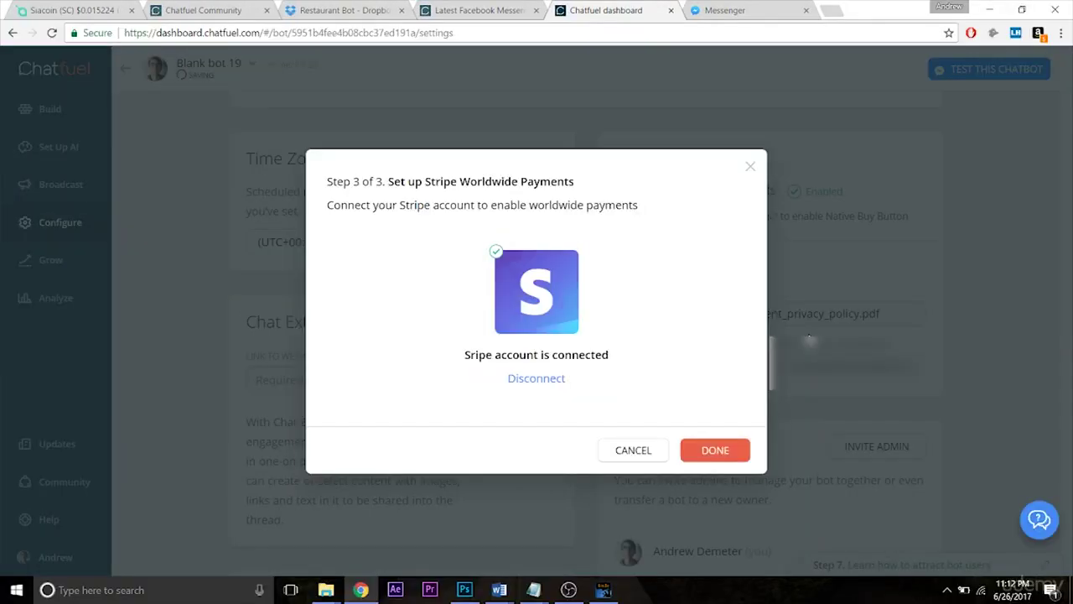
click(709, 455)
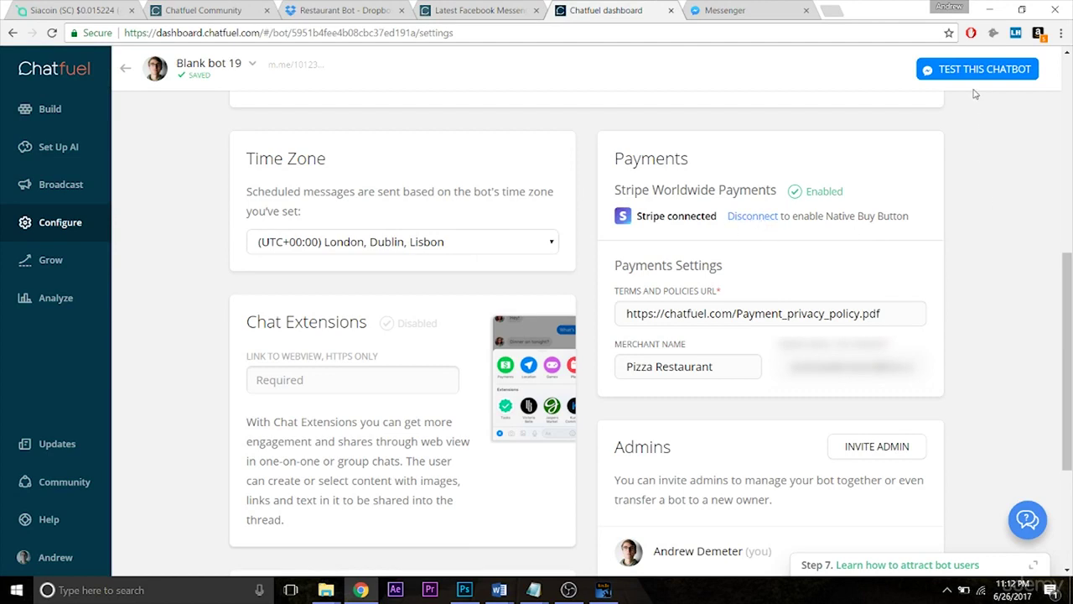
click(951, 76)
Switch to the Messenger chat with the bot to reach the $15.00 Pizza checkout
click(744, 10)
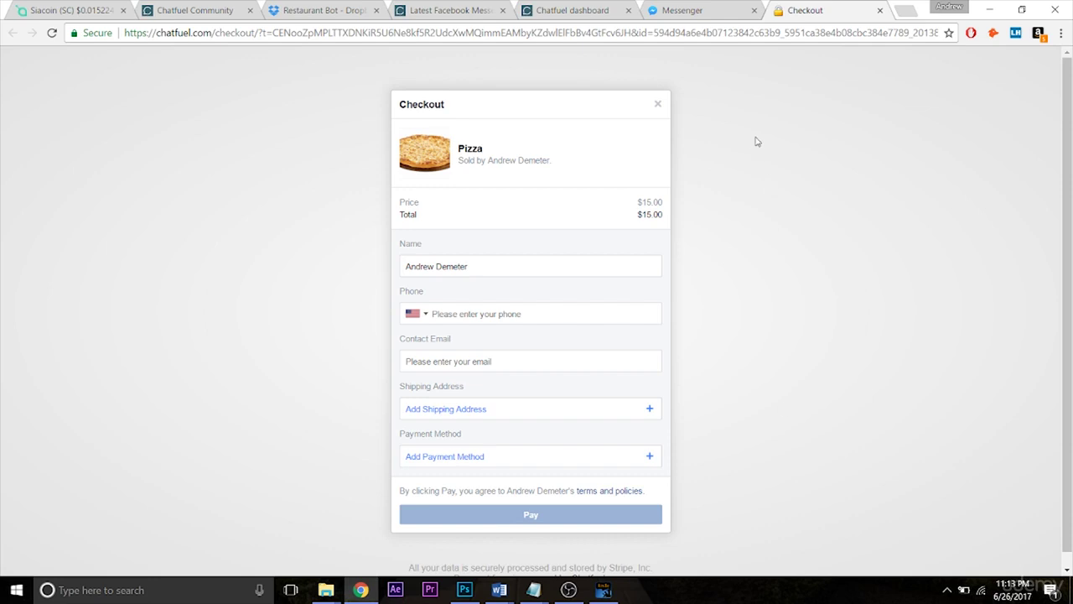
Leave the Messenger checkout and return to the Chatfuel dashboard's bot structure
click(705, 10)
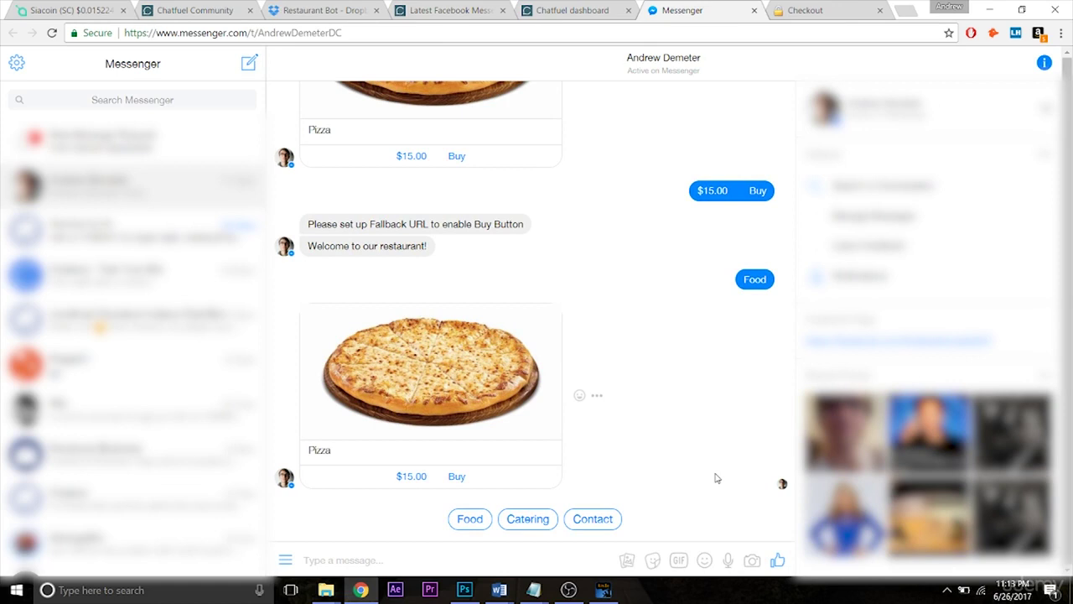
click(587, 13)
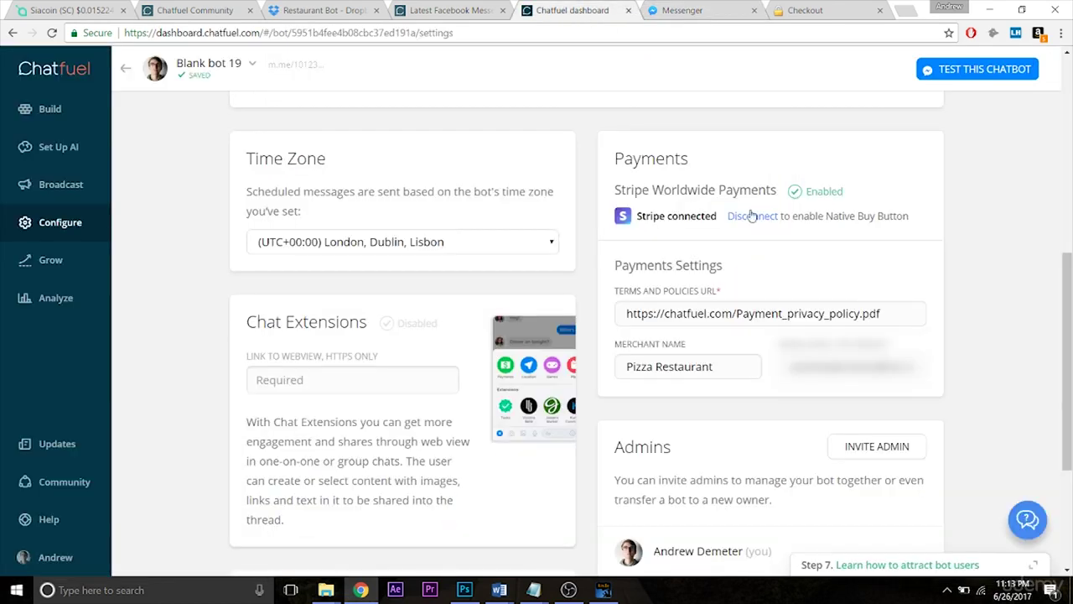
click(56, 119)
Edit the Food block Pizza card's $15.00 Buy button and expand its advanced settings
click(167, 263)
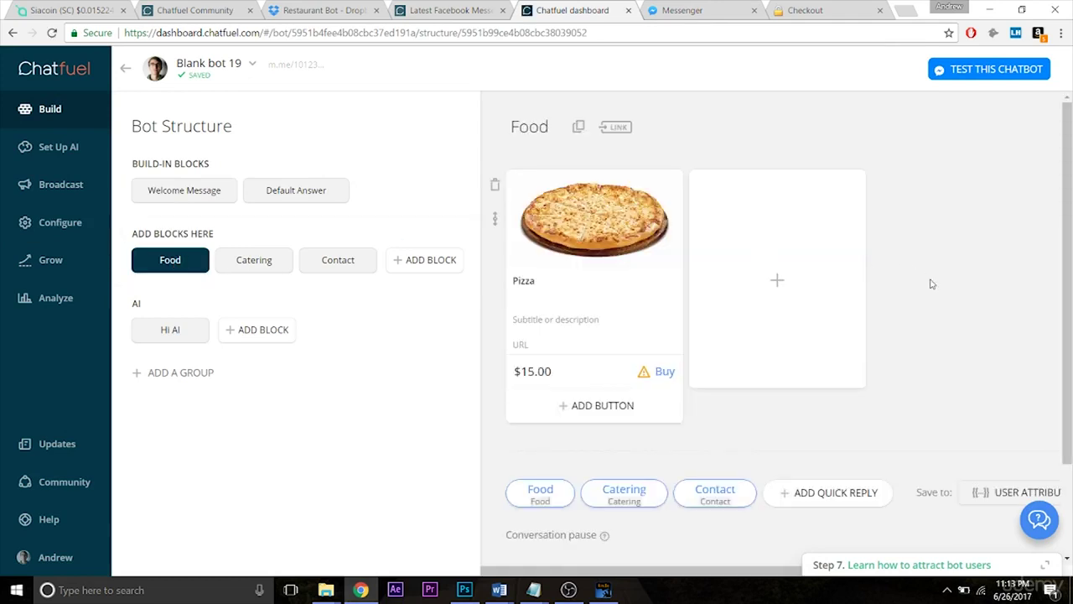
click(602, 379)
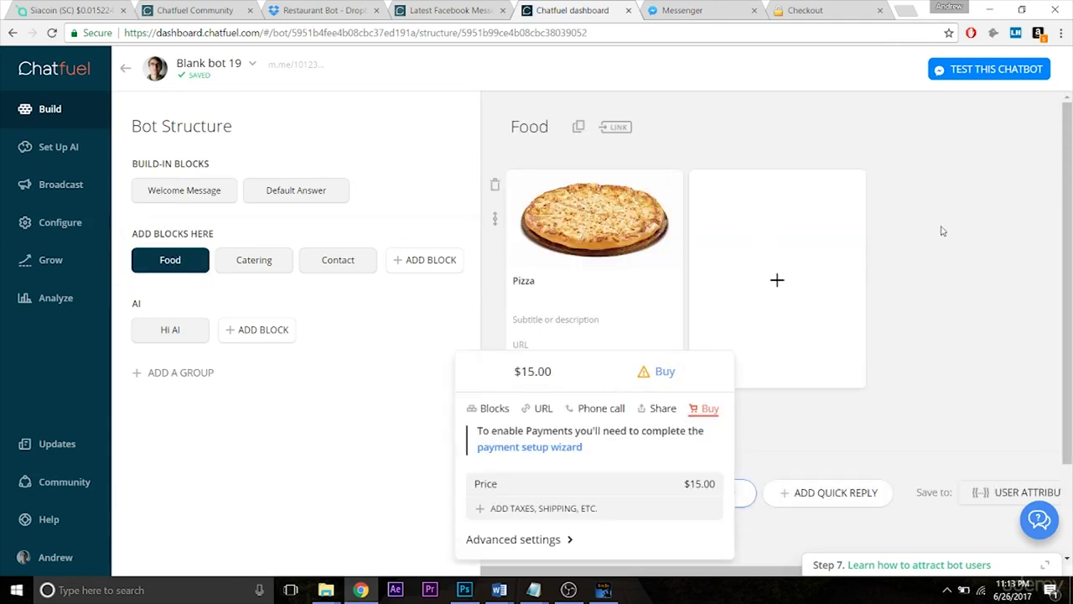
scroll(1048, 333, down, 2)
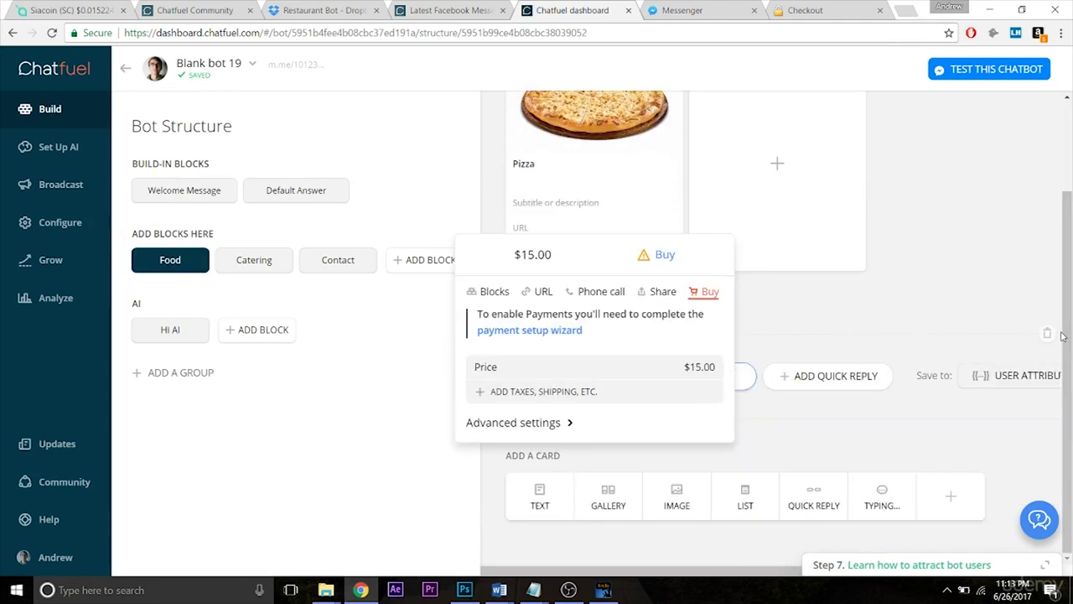
click(567, 424)
Untick Shipping address in the buyer data requested at checkout
drag(1070, 270, 1070, 311)
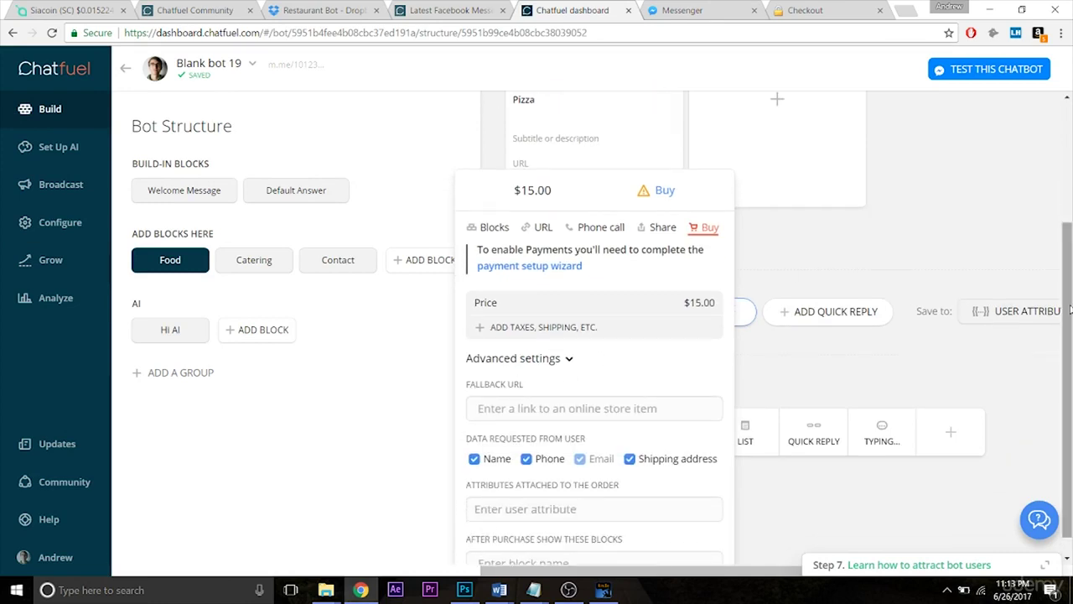
drag(1070, 310, 1070, 340)
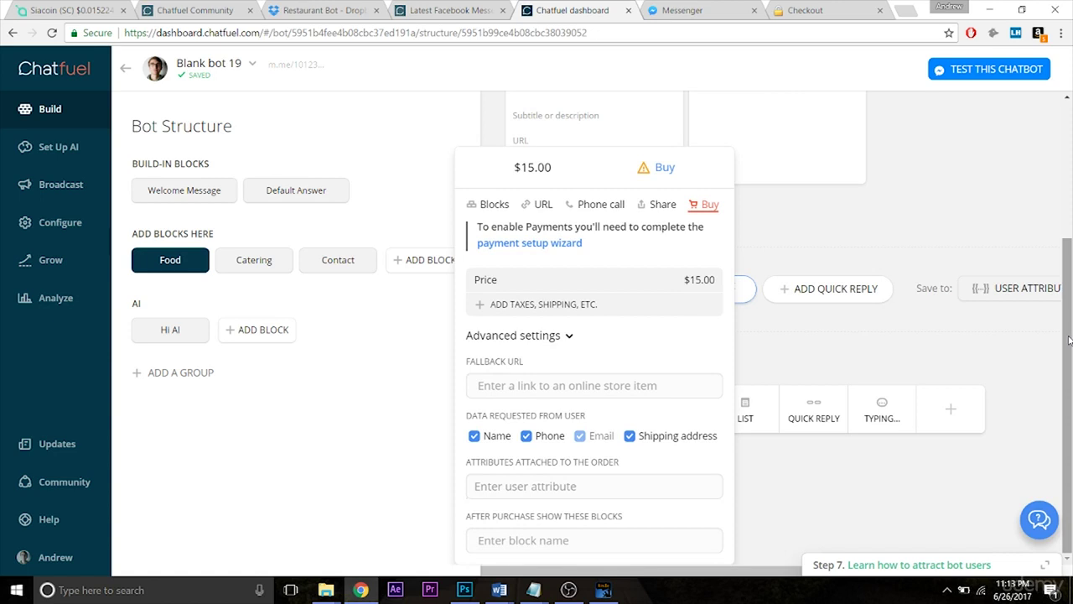
click(630, 440)
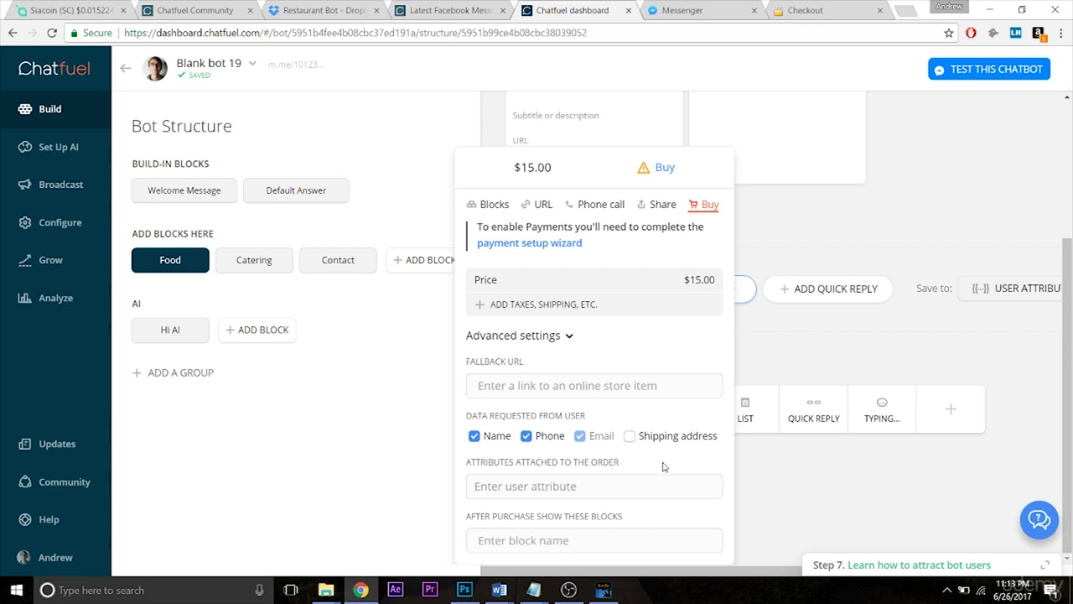
Untick Phone so Pizza buyers are asked only for name and email
click(526, 438)
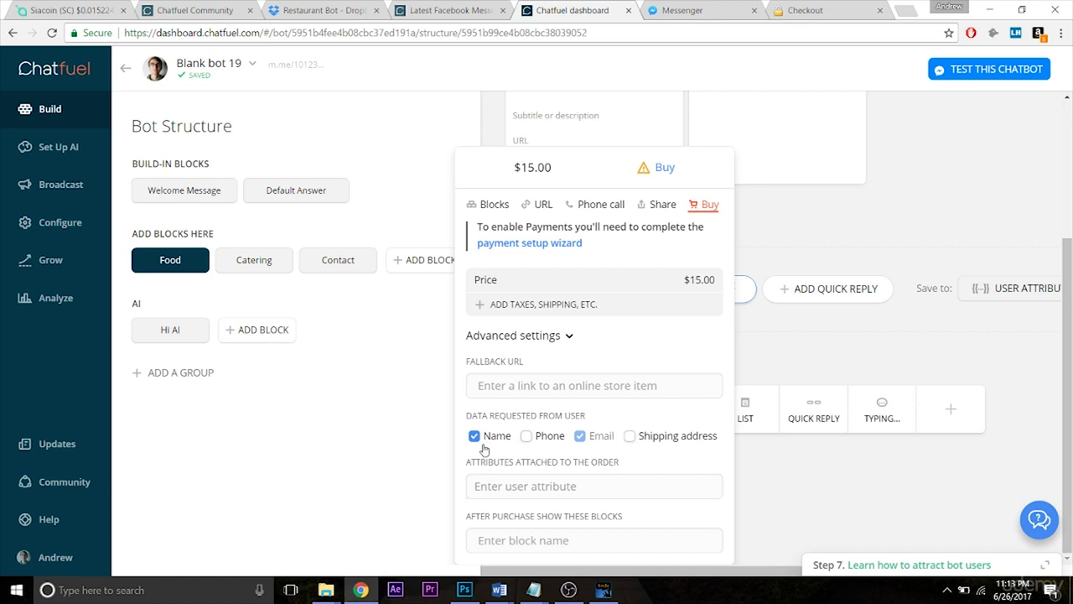